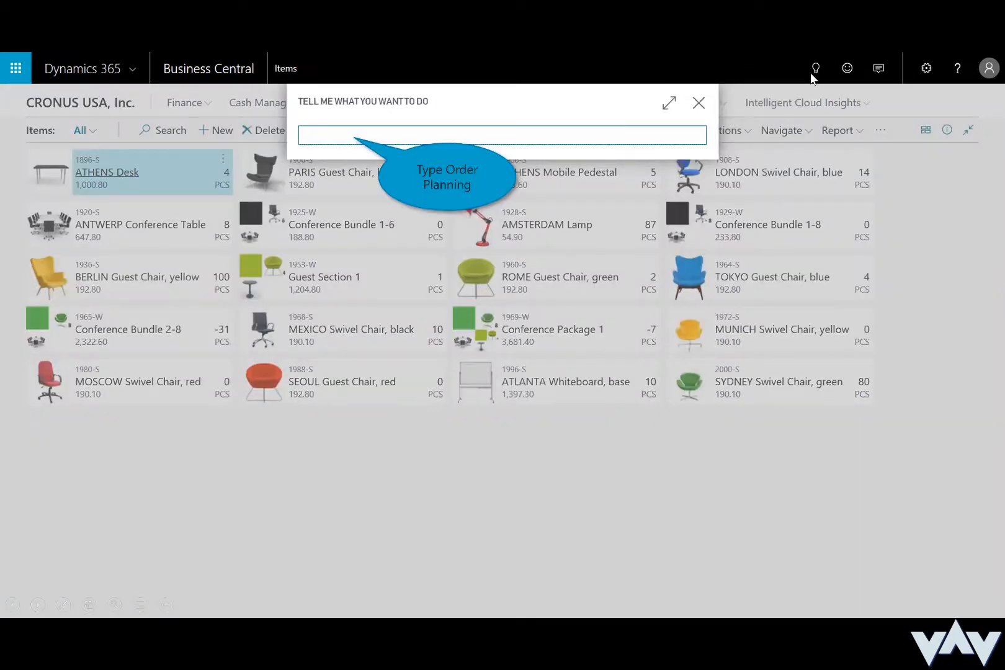
Open the Order Planning page and check the ATLANTA Whiteboard demand line's item availability by location.
type("Order Planning")
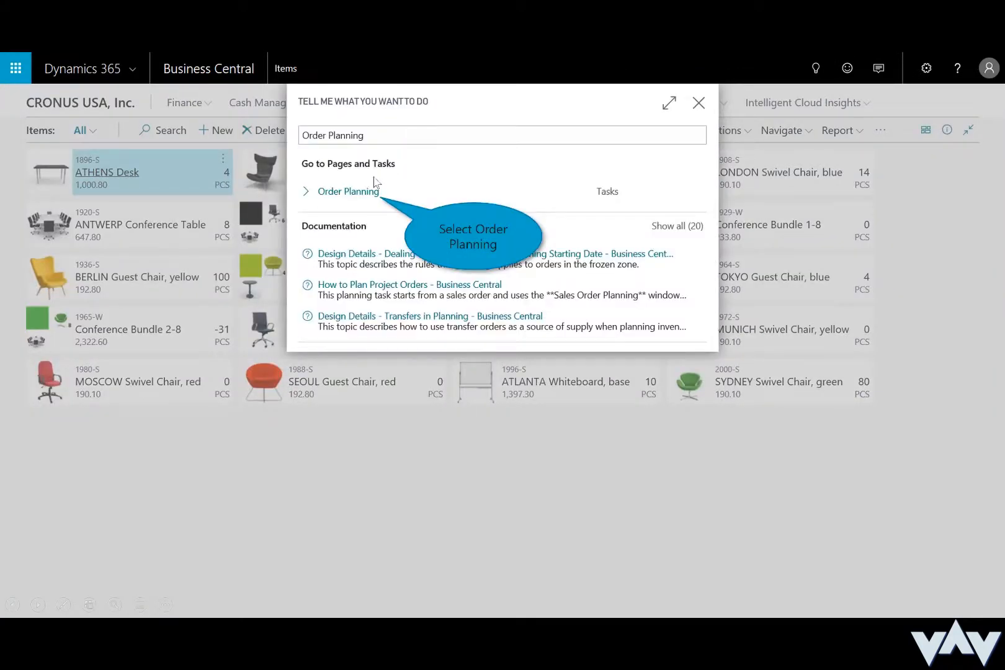
left_click(366, 192)
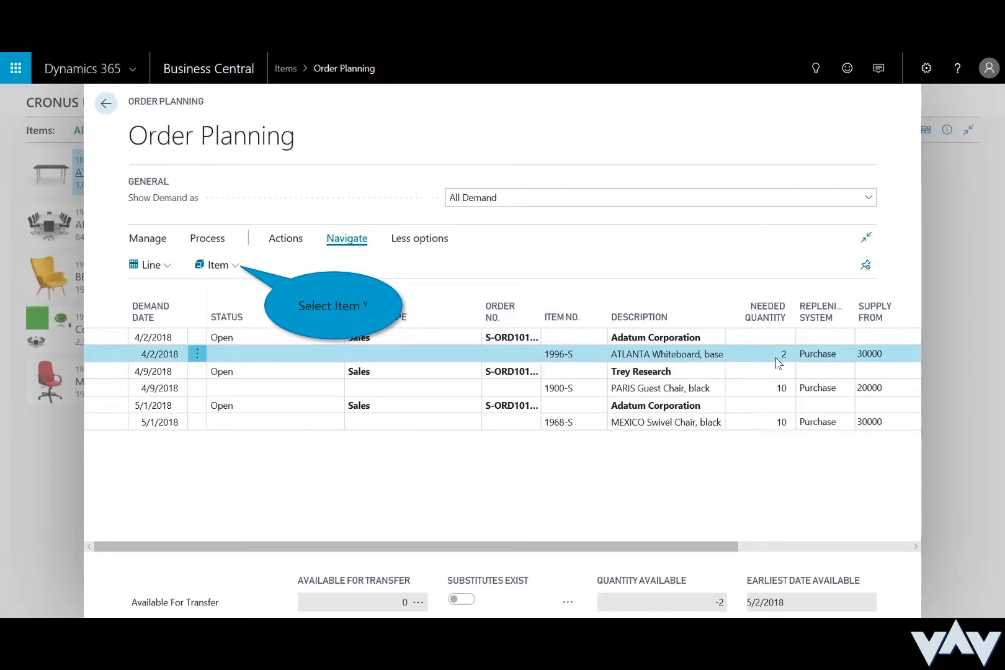
left_click(223, 267)
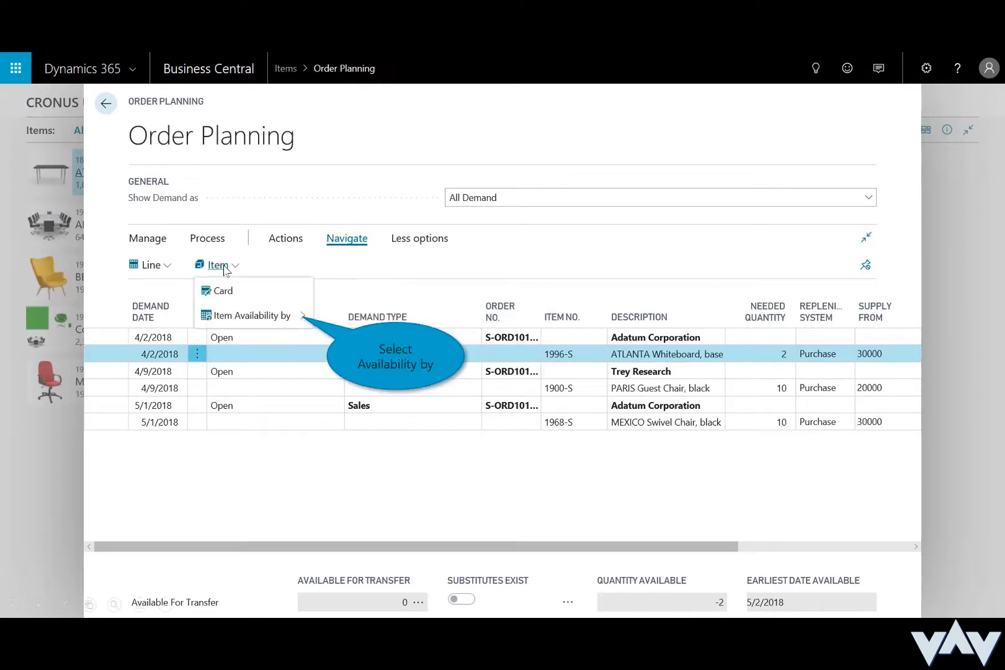
left_click(280, 319)
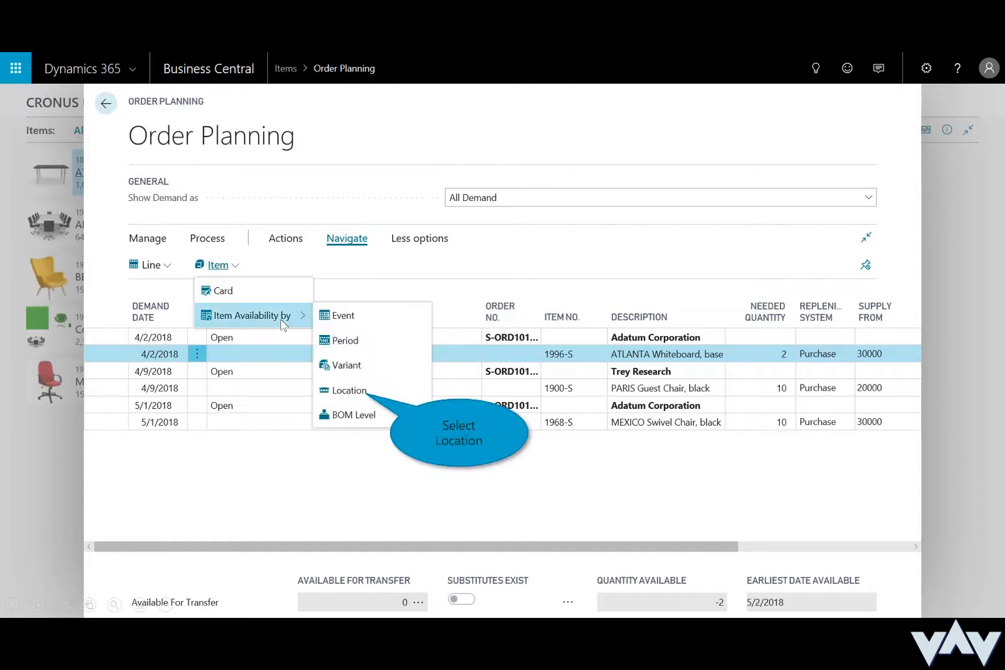
left_click(355, 391)
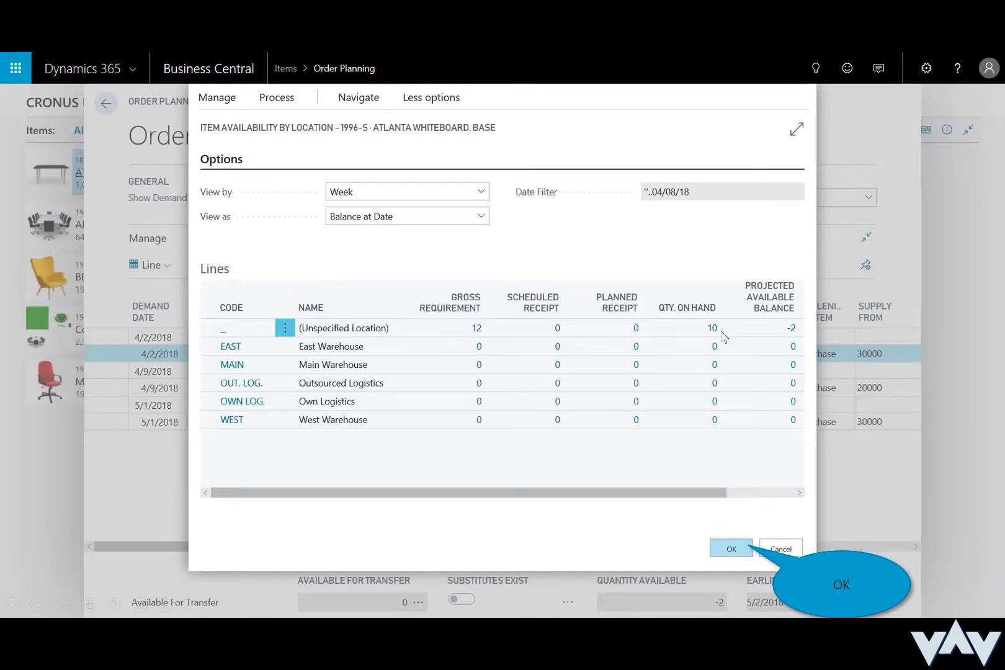
left_click(730, 550)
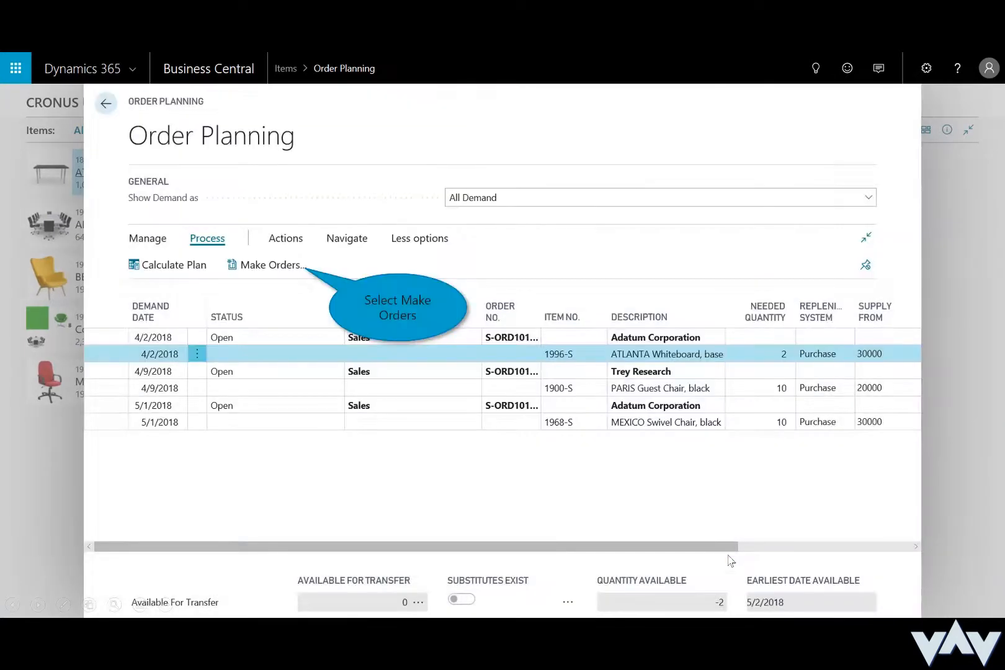
Make supply orders for The Active Order with Make Purch. Orders as the purchase option, and close Order Planning.
left_click(278, 271)
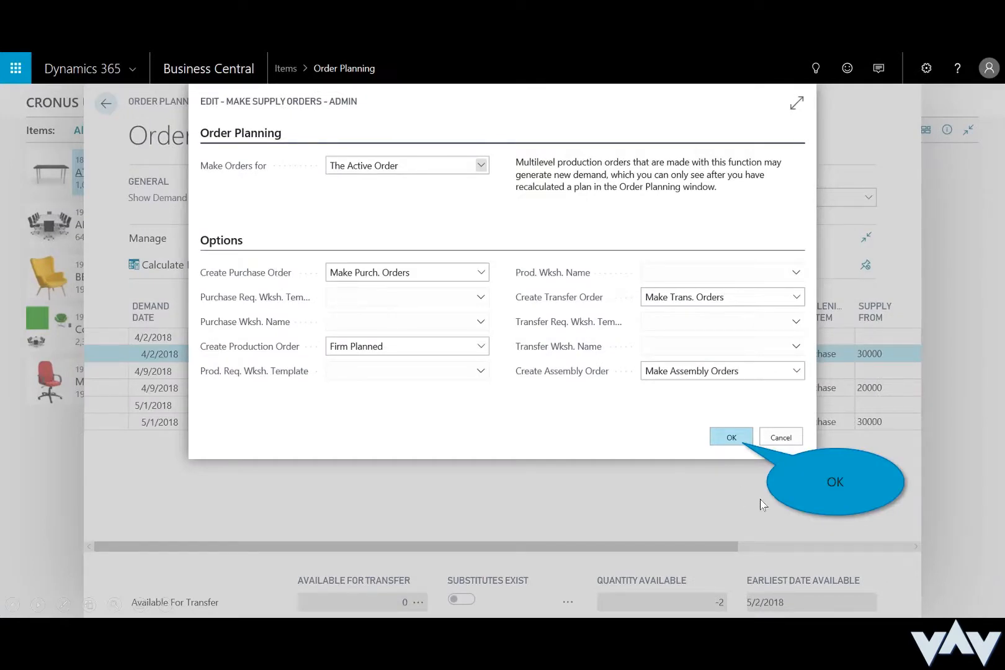
left_click(733, 440)
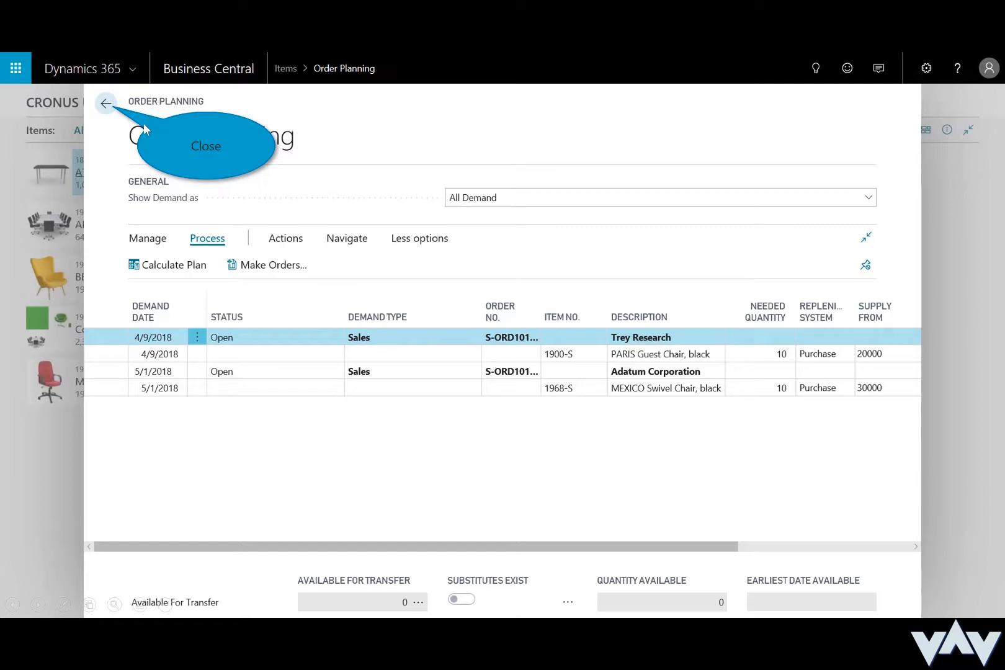
left_click(106, 104)
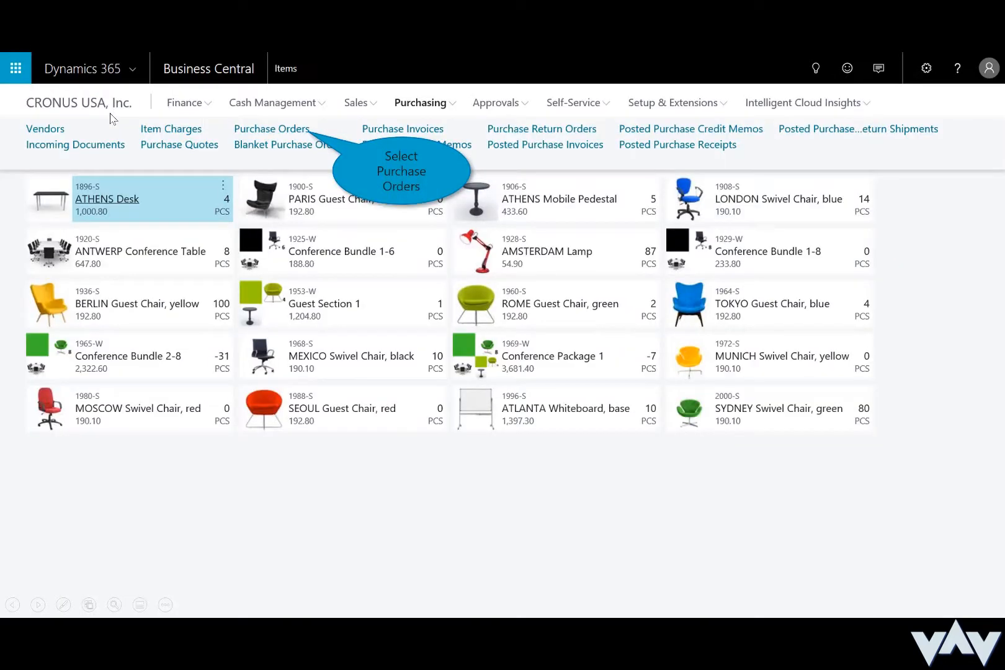
Review the Graphic Design Institute purchase order dated 4/30/2018 in the Purchase Orders list, and close it.
left_click(294, 133)
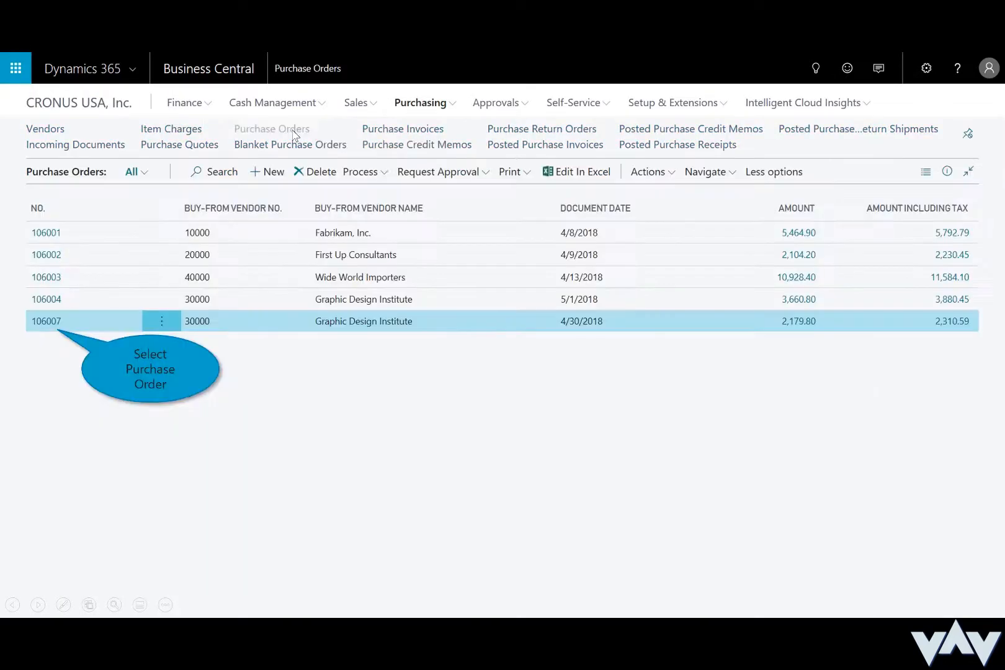
left_click(54, 324)
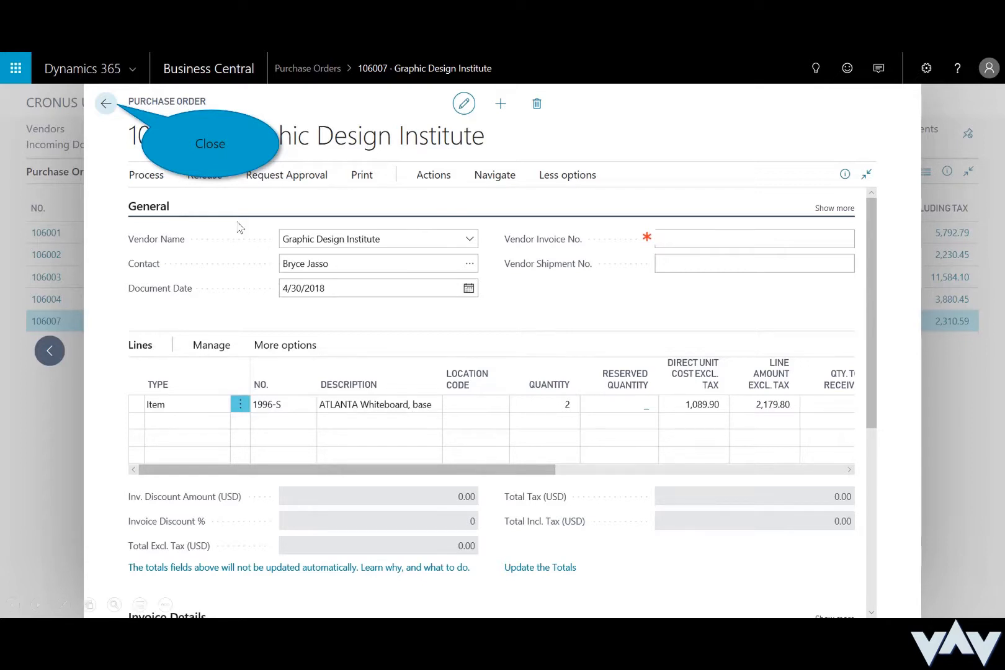
left_click(105, 104)
left_click(263, 425)
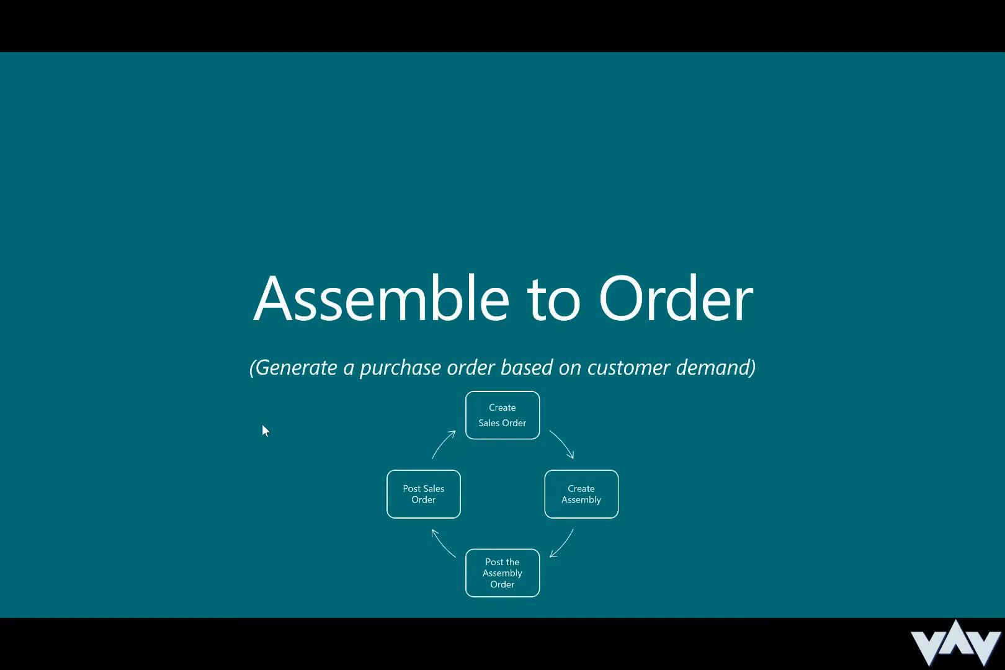
left_click(261, 425)
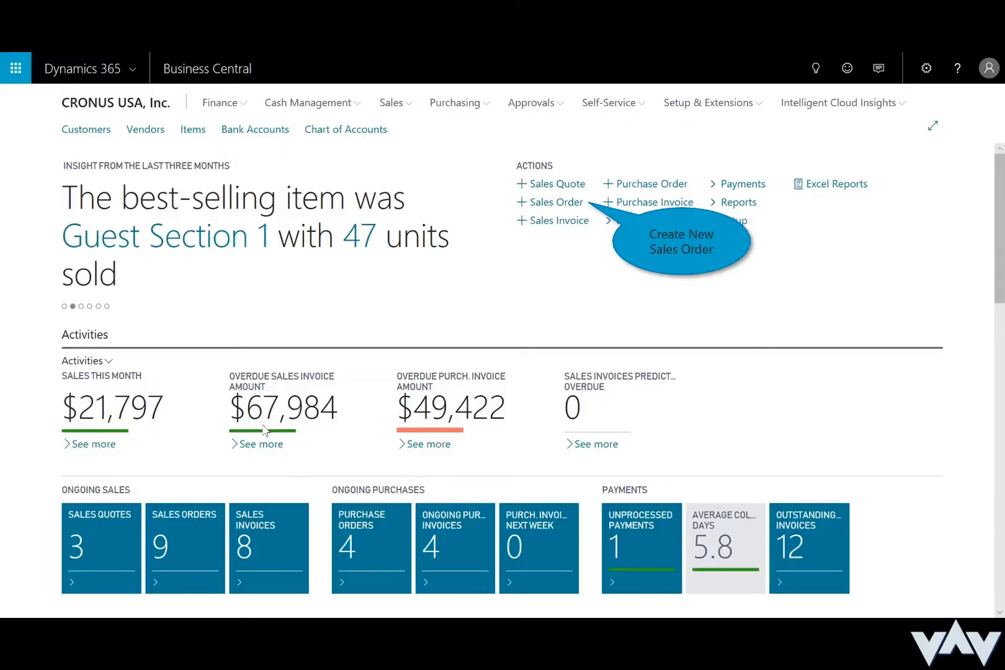
Create a new sales order for the customer Adatum Corporation.
left_click(566, 201)
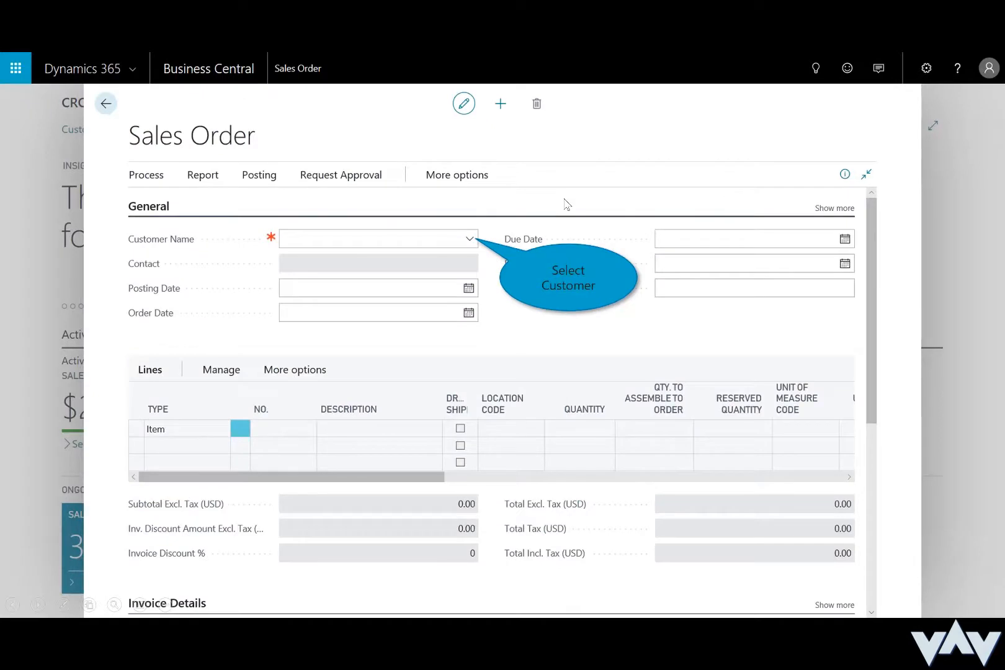
left_click(469, 240)
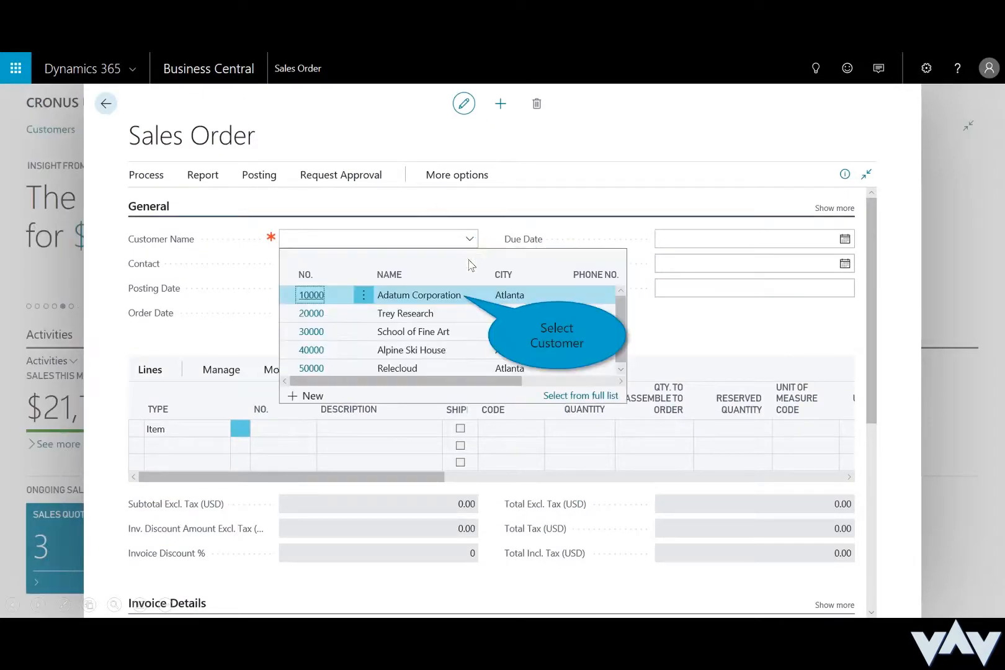
left_click(433, 296)
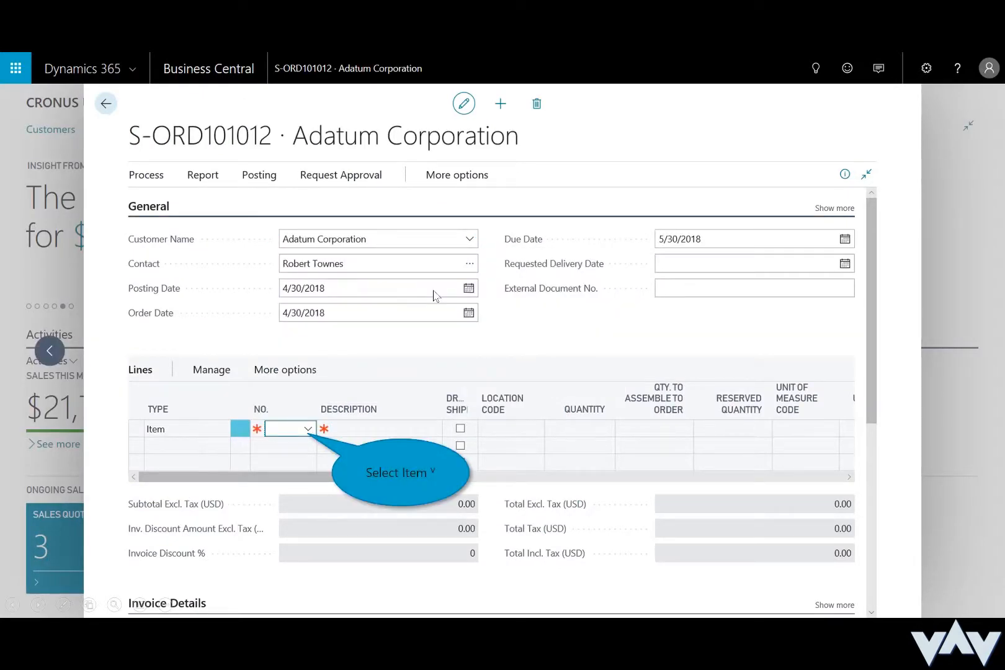
Add item 1969-W Conference Package 1 to the sales order with quantity 1, accepting the insufficient inventory.
left_click(308, 429)
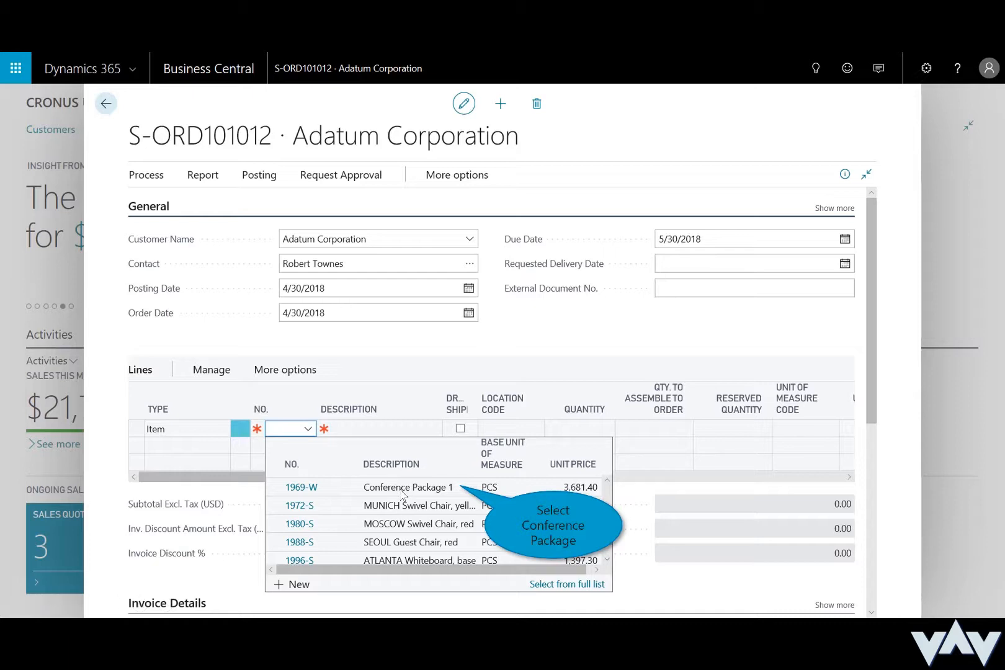
left_click(442, 489)
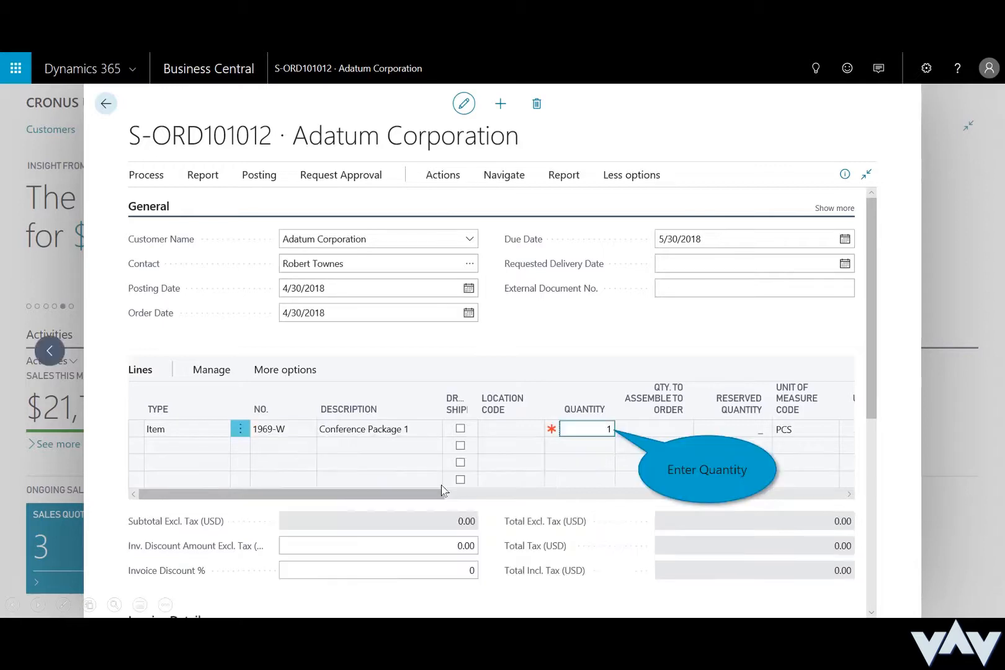
left_click(602, 429)
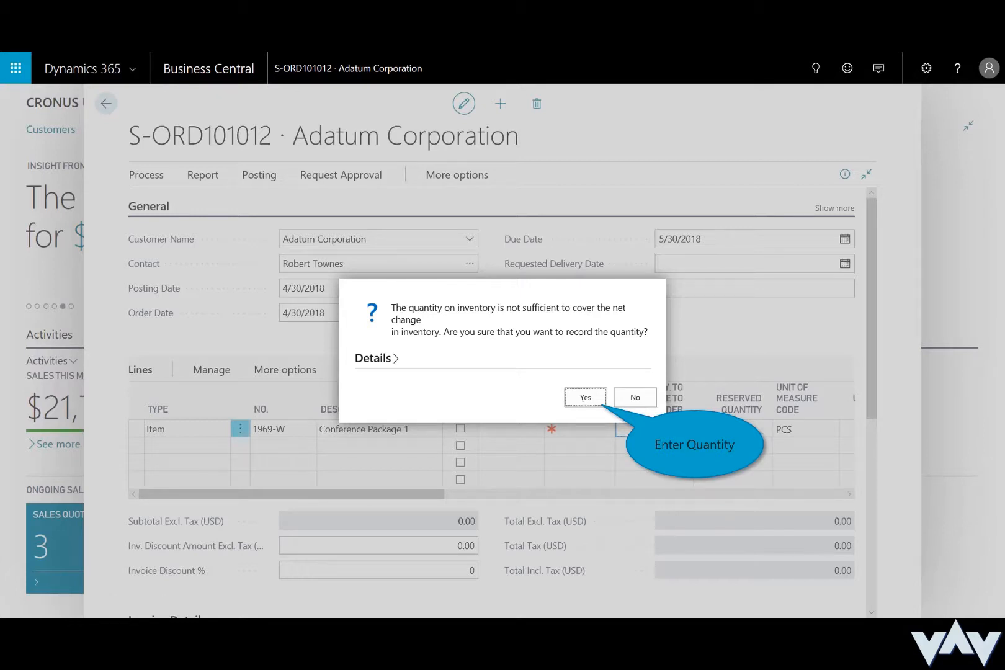
left_click(584, 400)
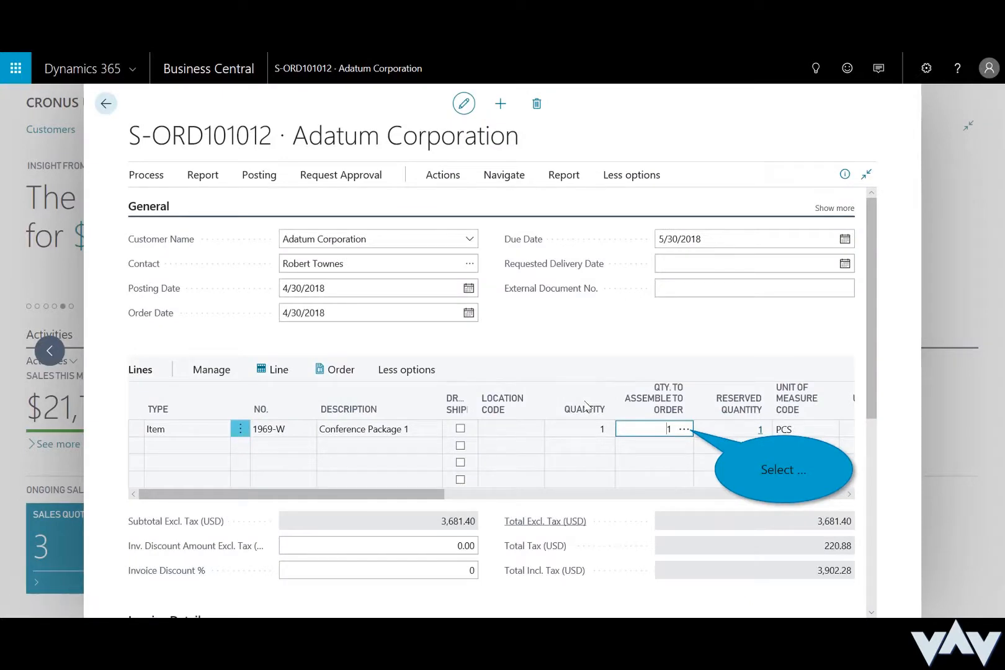
Review the Conference Package 1 assemble-to-order lines and look up the Assembly Orders related to this sales order.
left_click(684, 429)
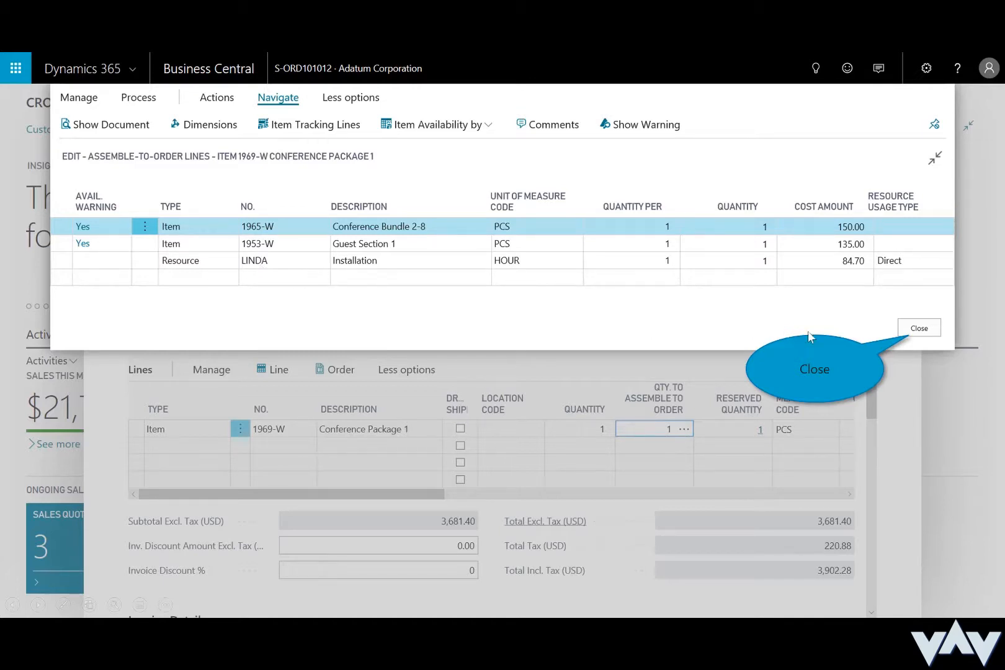
left_click(914, 333)
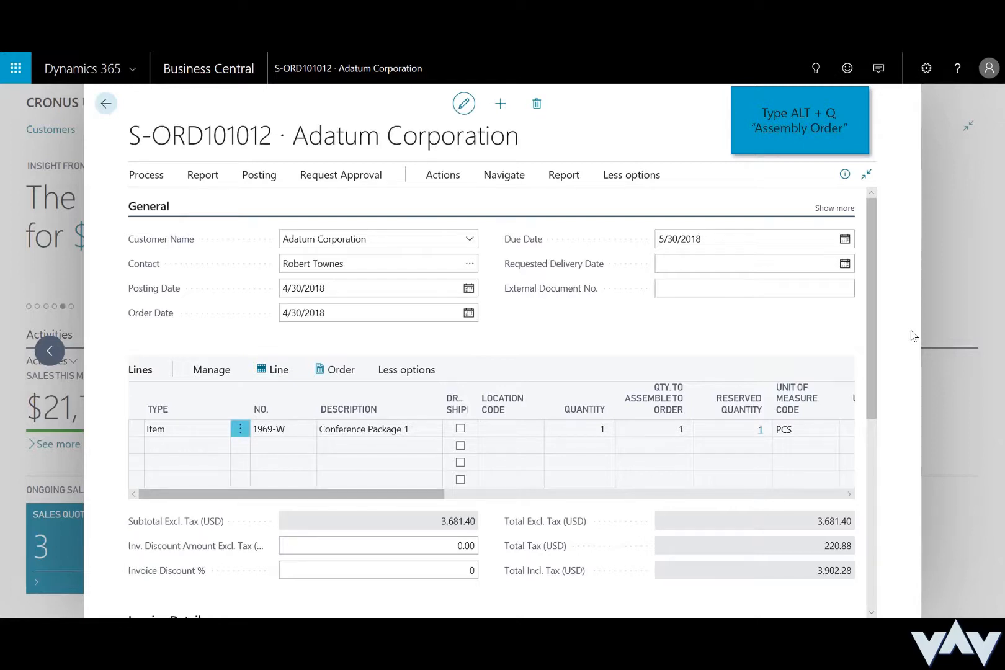
left_click(810, 68)
type("assembly Orders")
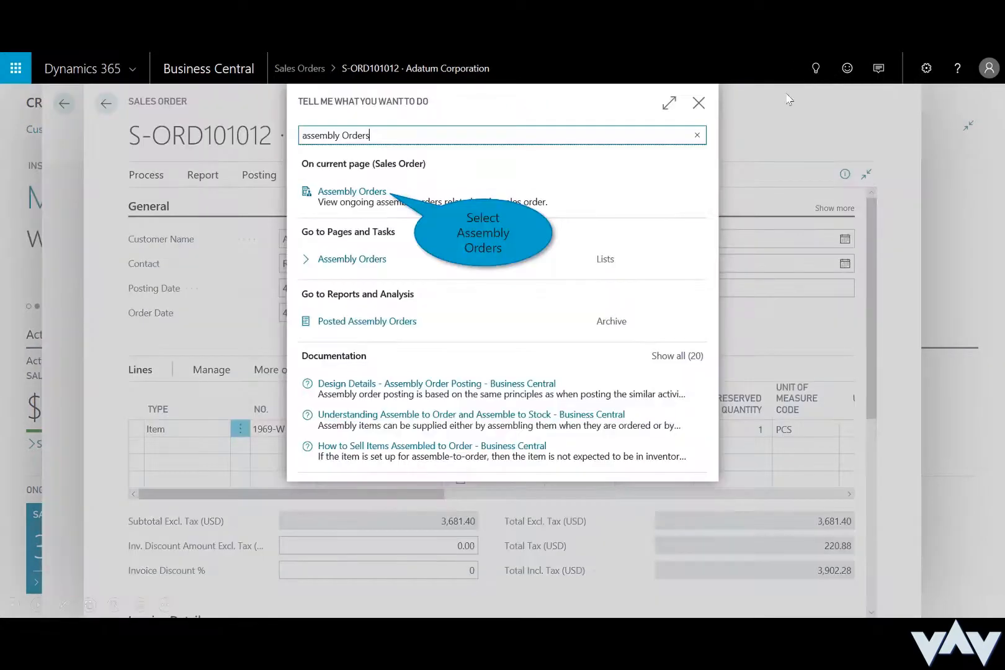
left_click(354, 197)
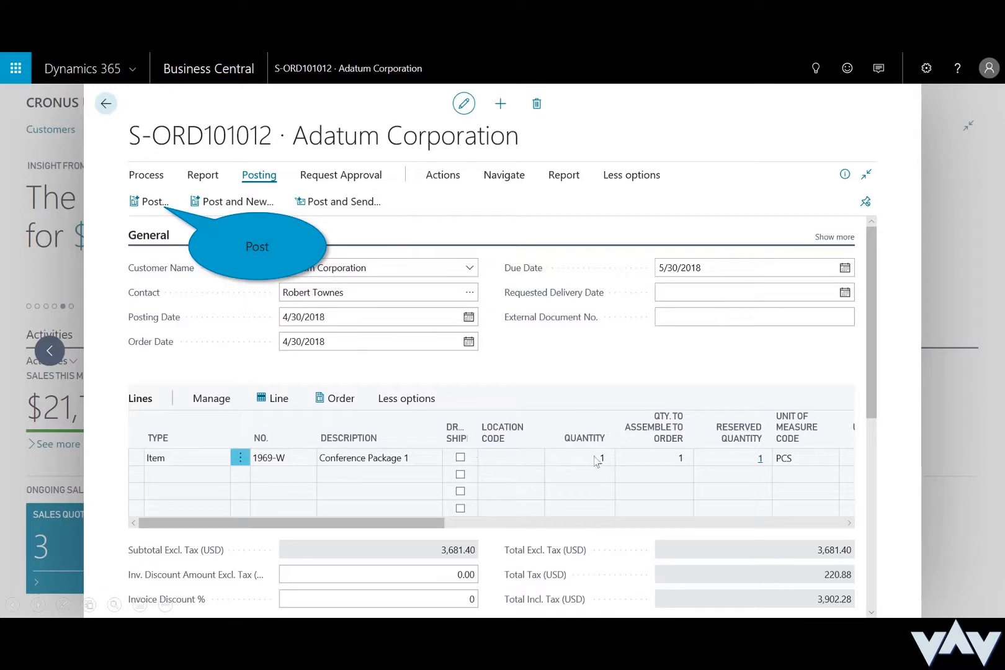
Post the Adatum Corporation sales order.
left_click(143, 211)
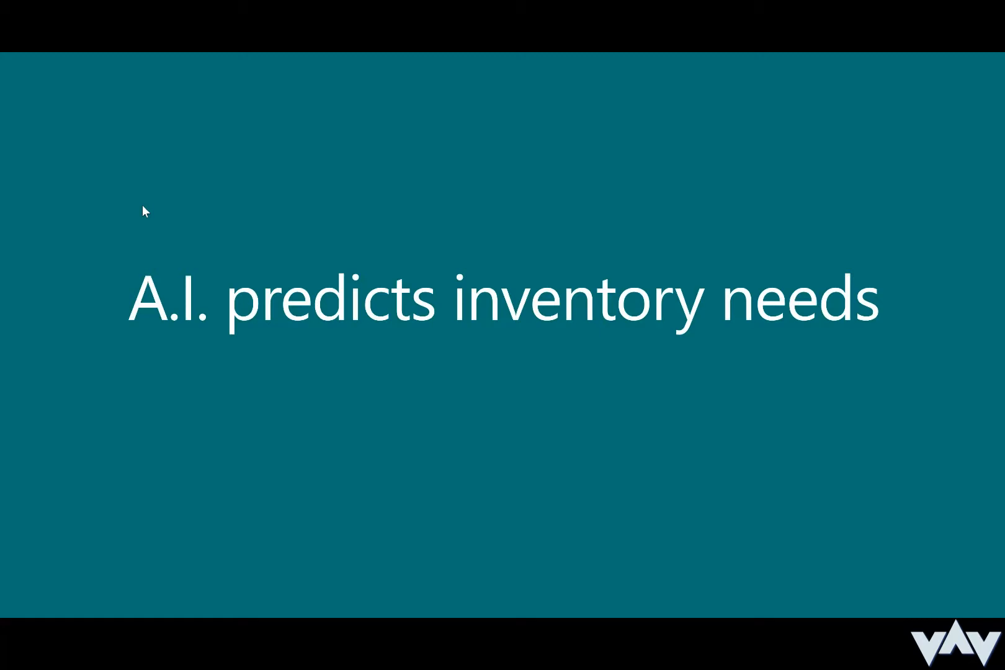
left_click(142, 206)
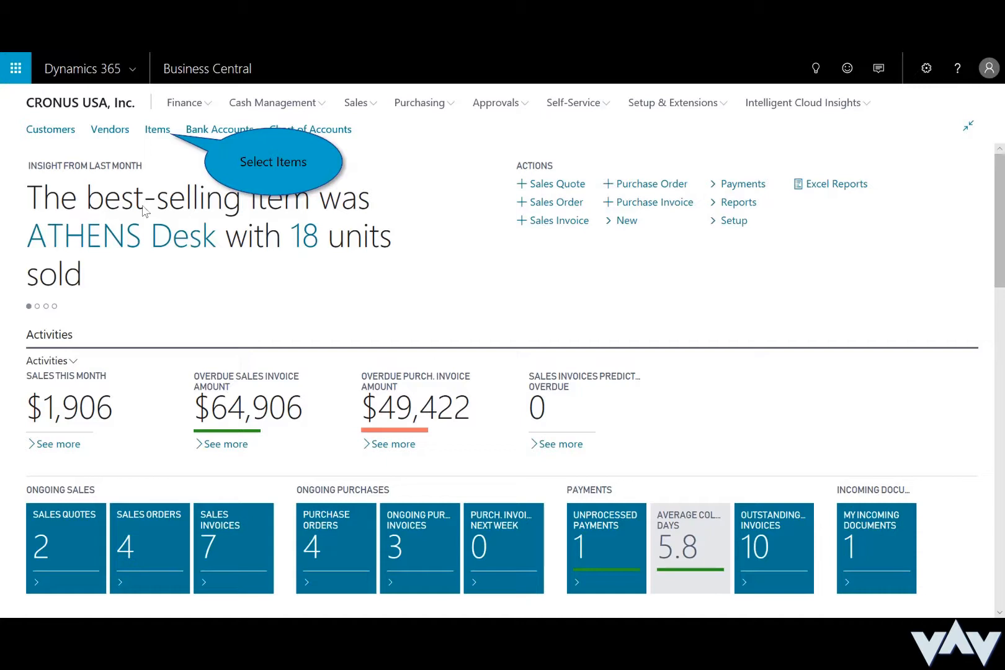
Open the Items list and show the inventory forecast for the ATHENS Desk.
left_click(158, 133)
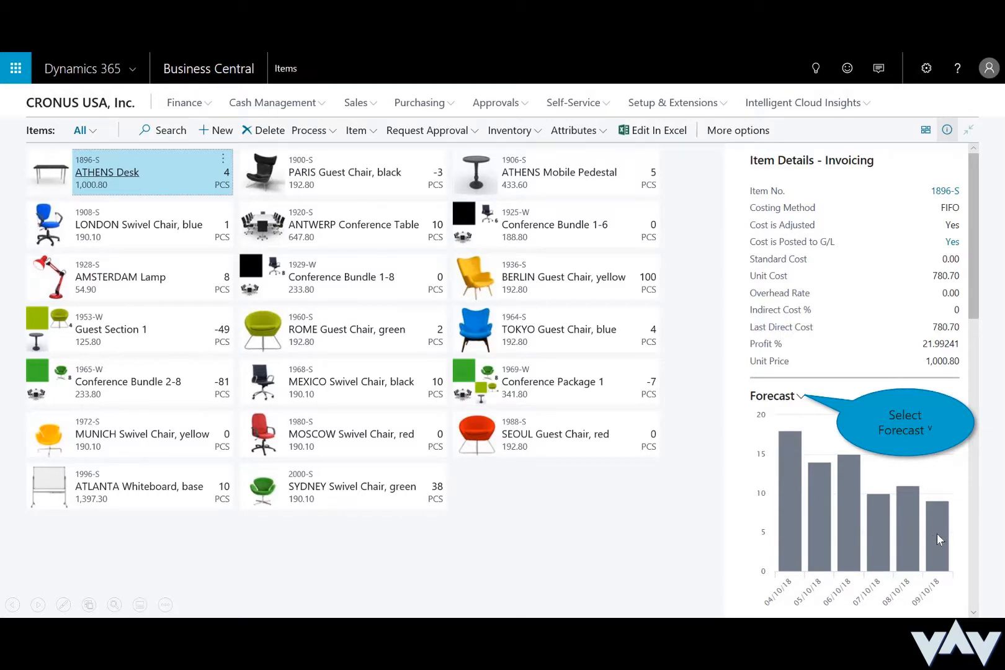
left_click(800, 399)
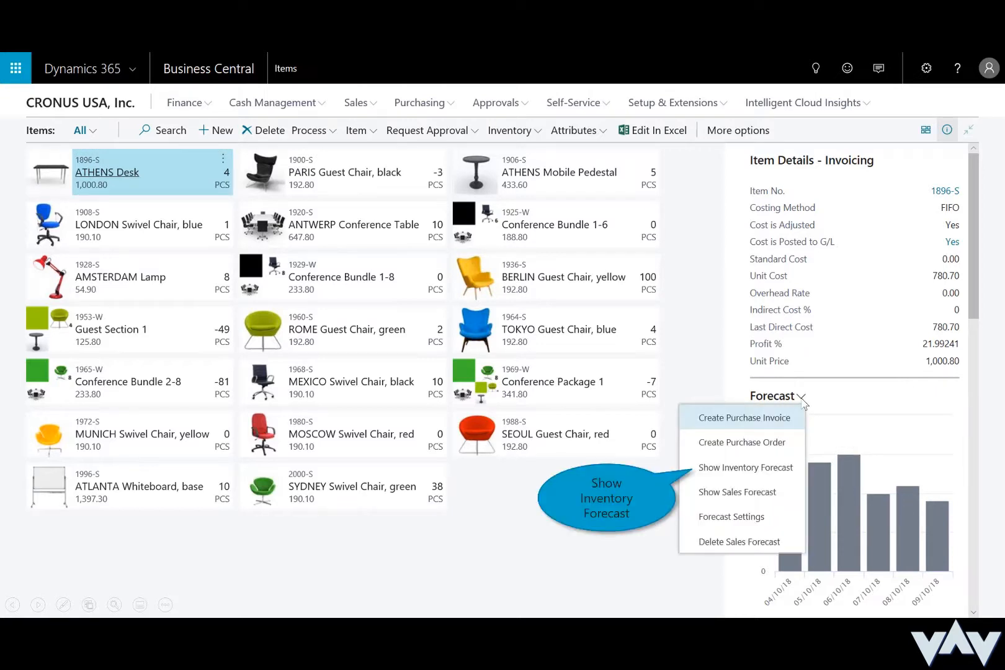
left_click(733, 470)
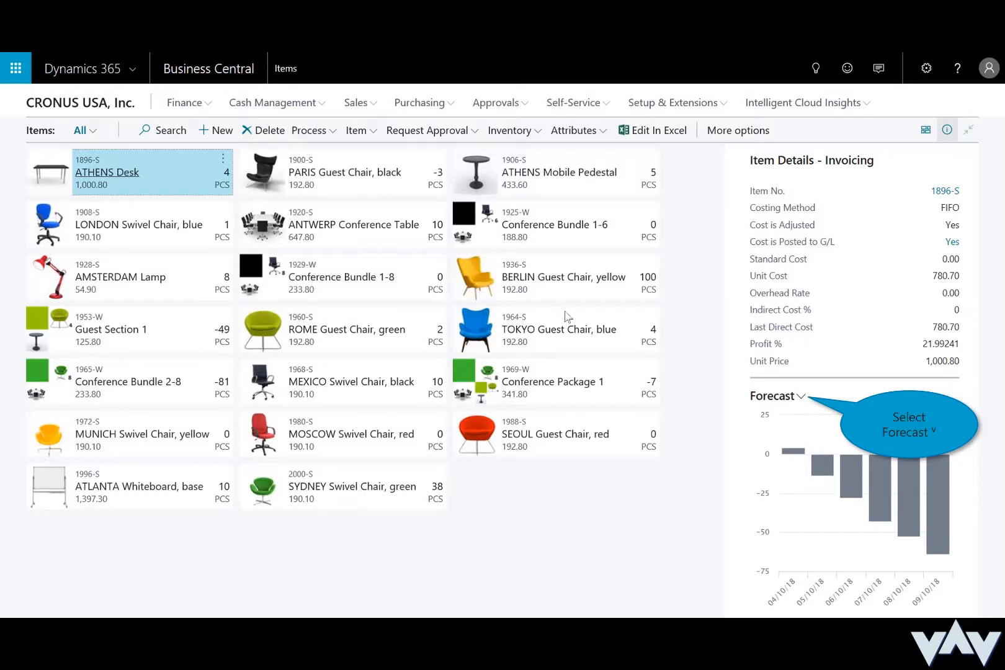
Create a purchase invoice from the ATHENS Desk forecast and add the vendor's suggested out-of-stock items to it.
left_click(800, 398)
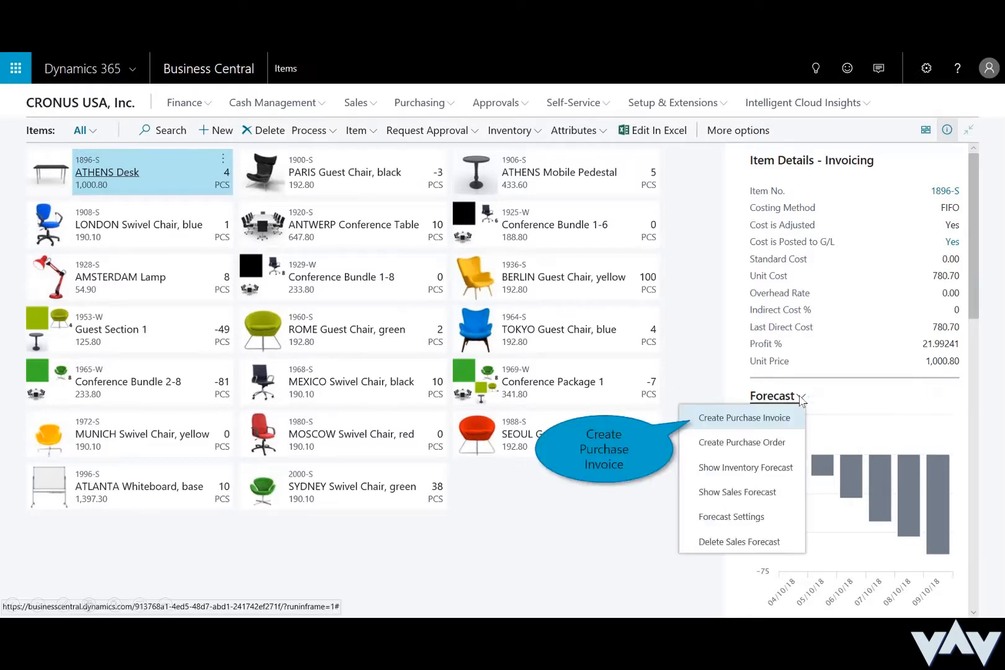
left_click(718, 418)
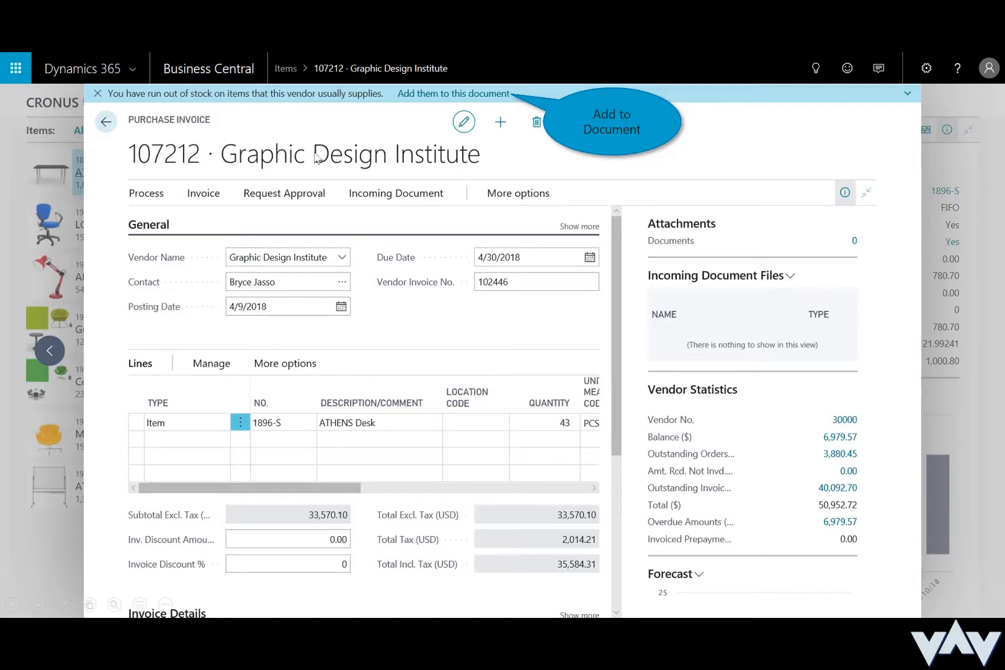
left_click(484, 93)
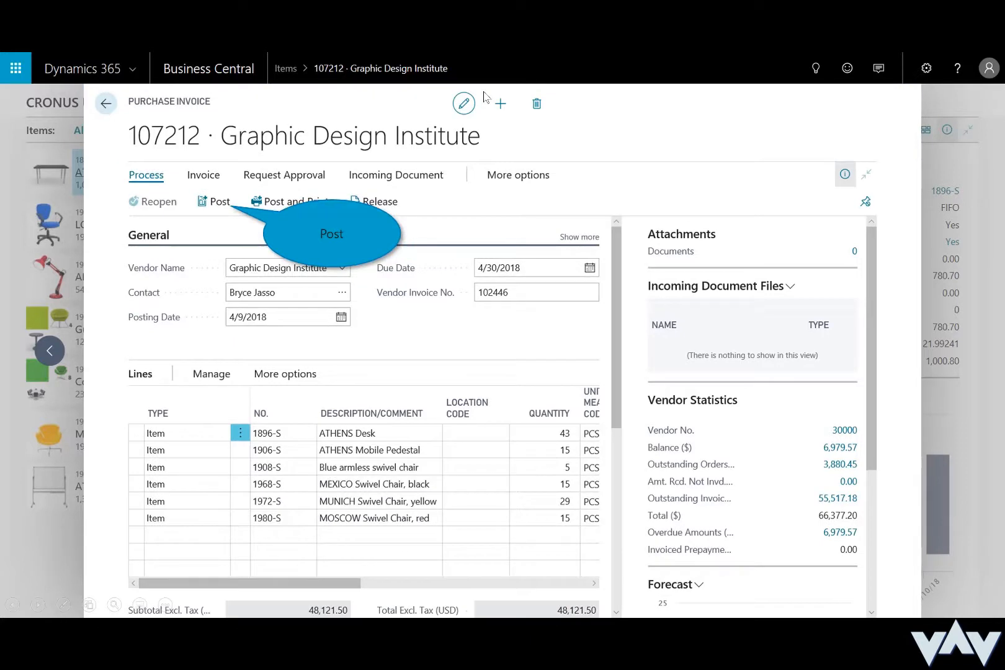